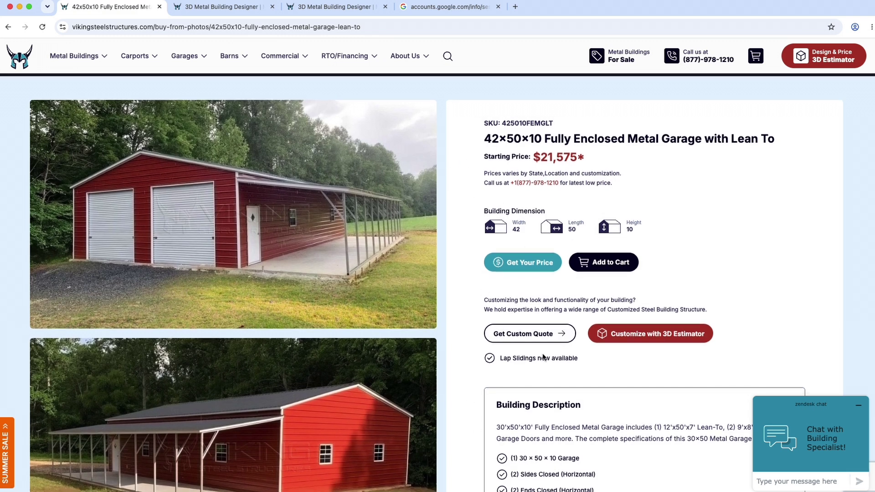
Step: Review the dimensions, photos and building description of the 42×50×10 Fully Enclosed Metal Garage with Lean To
{"action": "scroll", "coordinate": [561, 387], "scroll_direction": "down", "scroll_amount": 4}
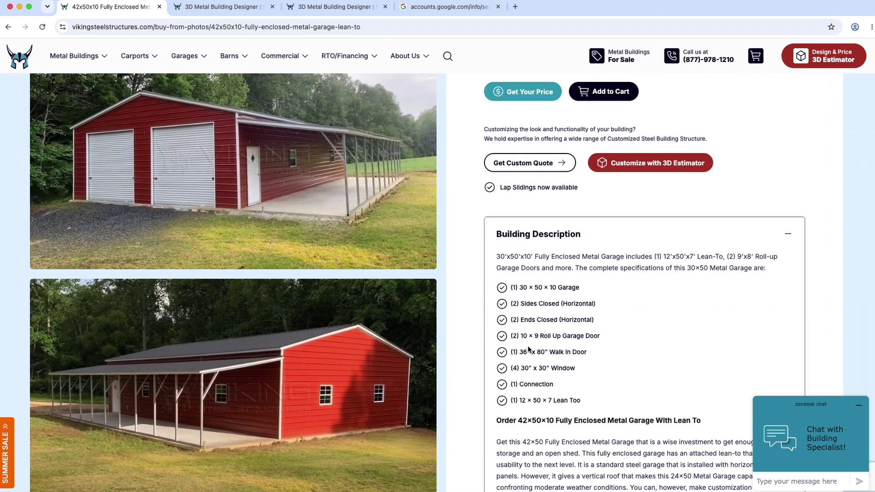
{"action": "scroll", "coordinate": [529, 350], "scroll_direction": "up", "scroll_amount": 2}
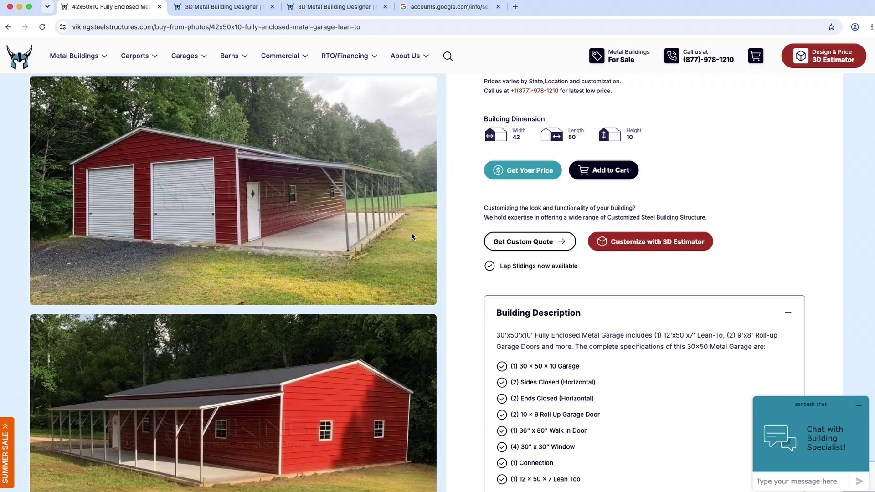
{"action": "scroll", "coordinate": [482, 231], "scroll_direction": "up", "scroll_amount": 2}
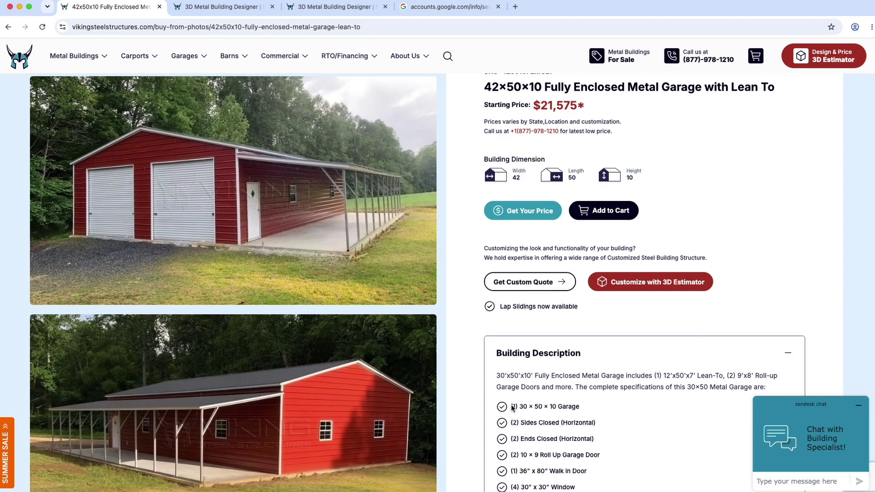
{"action": "scroll", "coordinate": [512, 406], "scroll_direction": "down", "scroll_amount": 3}
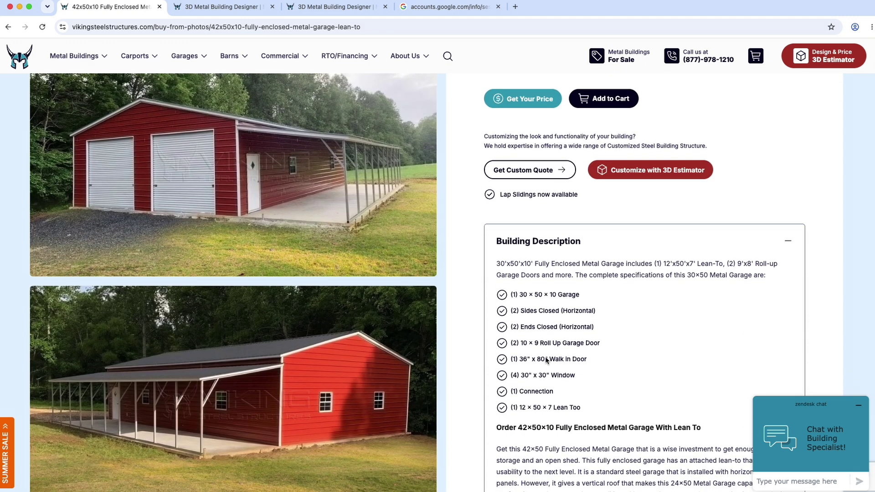
{"action": "scroll", "coordinate": [477, 326], "scroll_direction": "up", "scroll_amount": 5}
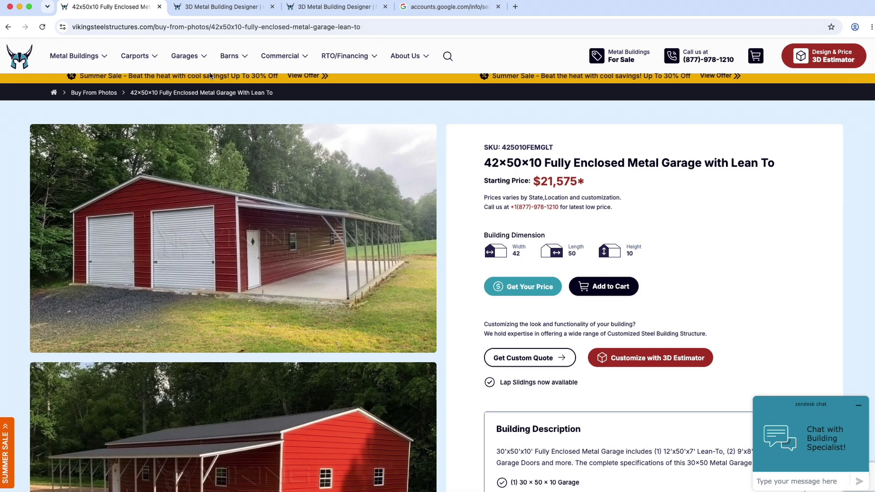
Step: Switch to the 3D Metal Building Designer and set the building style to Garage
{"action": "left_click", "coordinate": [215, 7]}
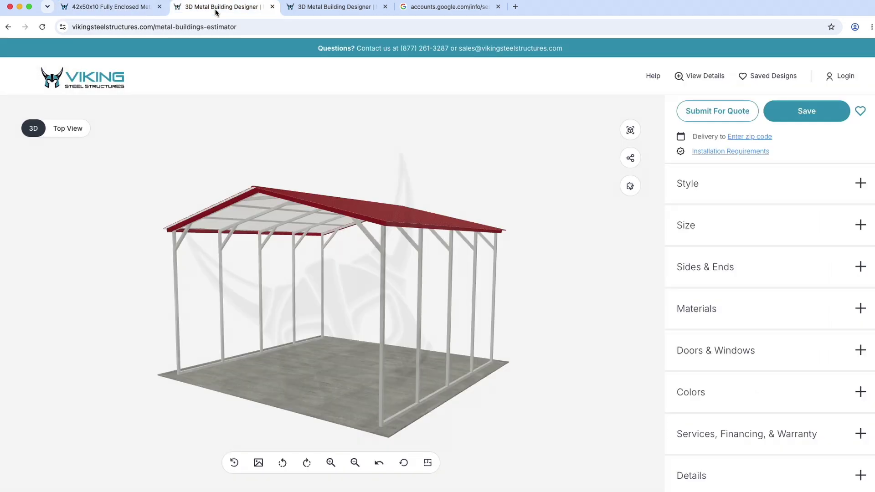
{"action": "left_click", "coordinate": [766, 191]}
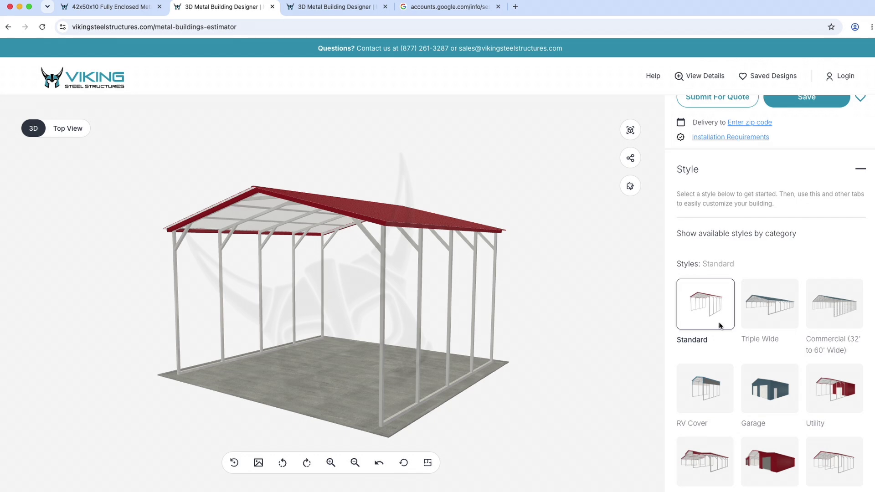
{"action": "left_click", "coordinate": [770, 391]}
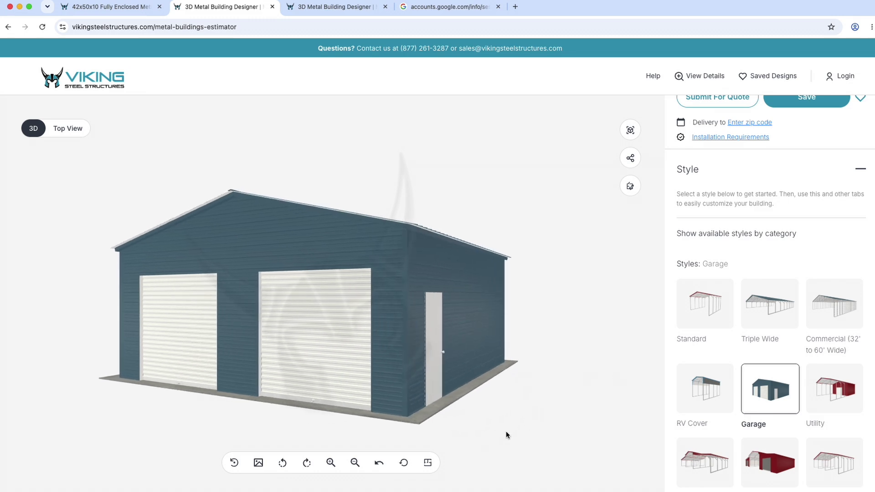
{"action": "left_click", "coordinate": [860, 171]}
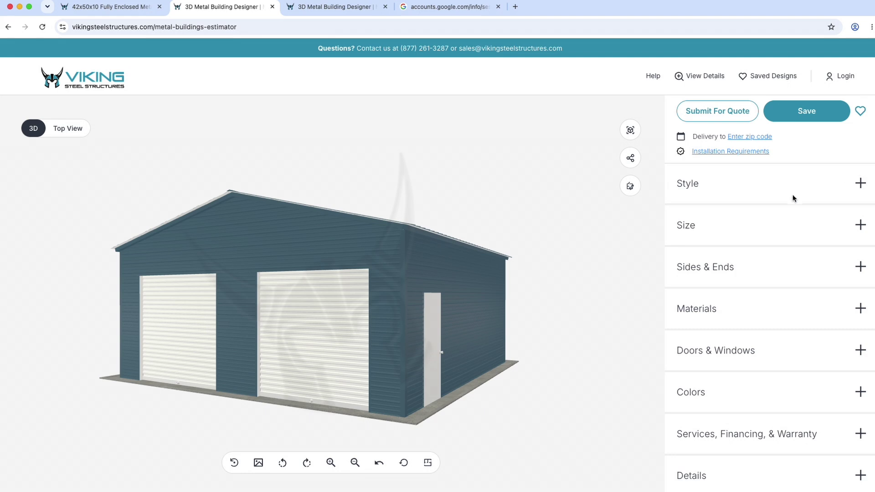
Step: Check the garage dimensions in the product listing and set the center section to 30' wide and 50' long
{"action": "left_click", "coordinate": [721, 228]}
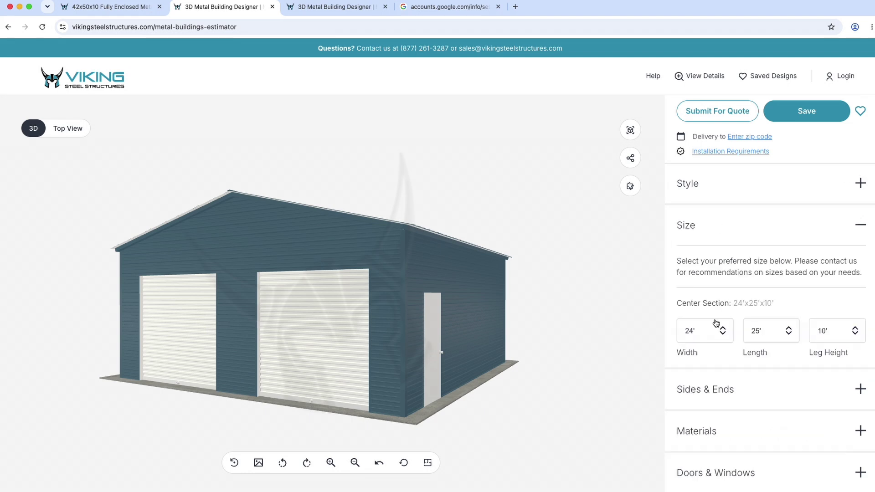
{"action": "left_click", "coordinate": [109, 6]}
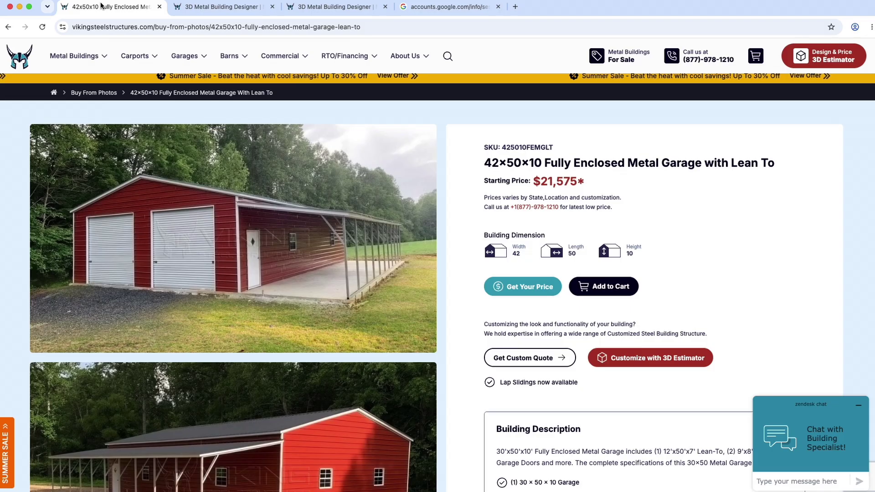
{"action": "scroll", "coordinate": [541, 362], "scroll_direction": "down", "scroll_amount": 4}
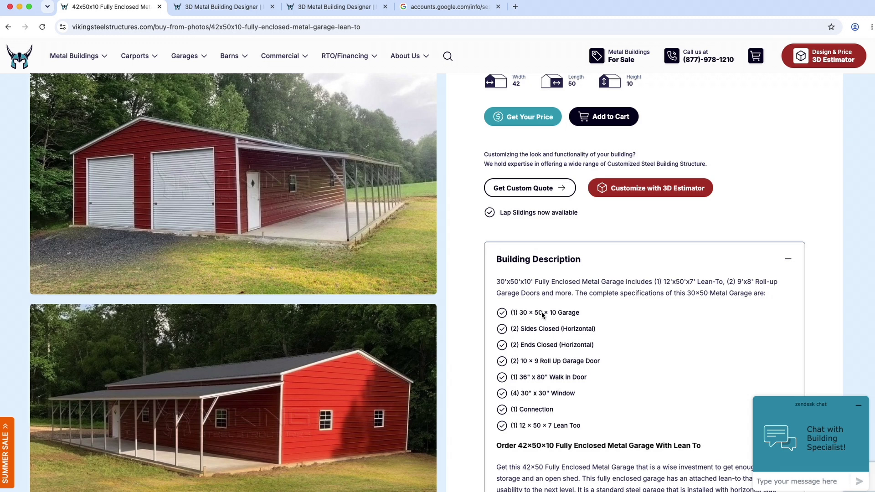
{"action": "left_click", "coordinate": [221, 6]}
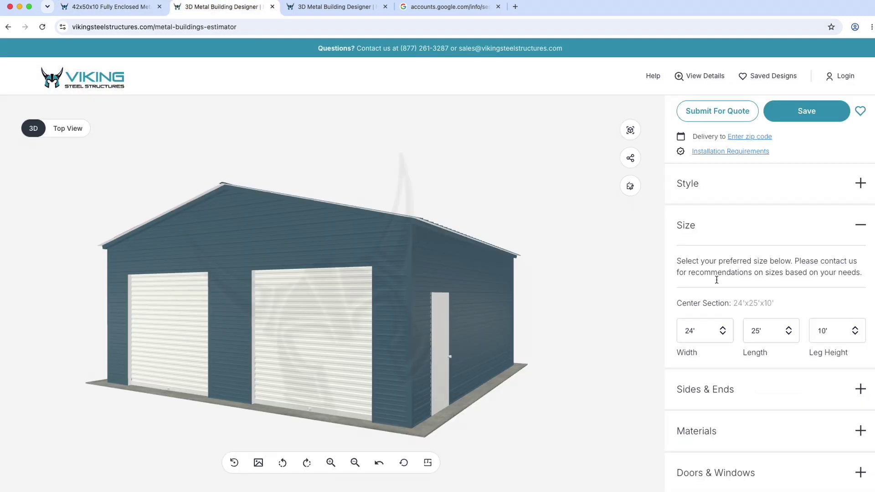
{"action": "left_click", "coordinate": [705, 339]}
{"action": "left_click", "coordinate": [706, 467]}
{"action": "left_click", "coordinate": [771, 329]}
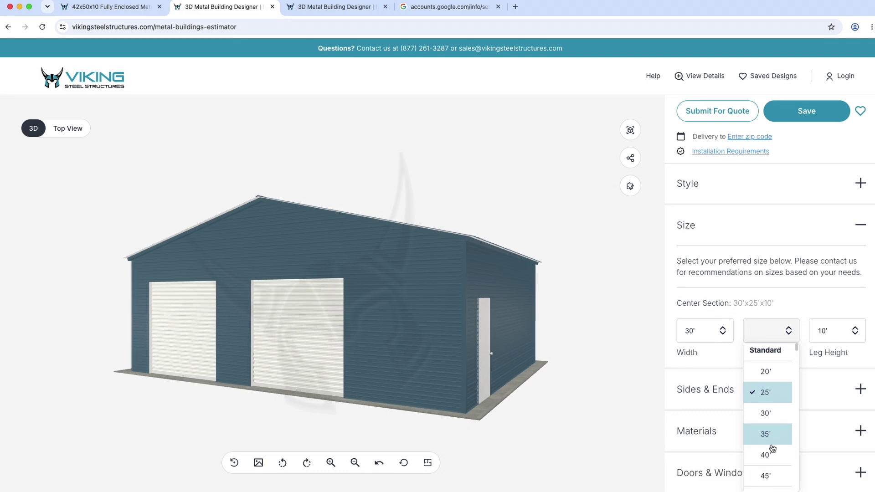
{"action": "scroll", "coordinate": [772, 447], "scroll_direction": "down", "scroll_amount": 3}
{"action": "left_click", "coordinate": [772, 381]}
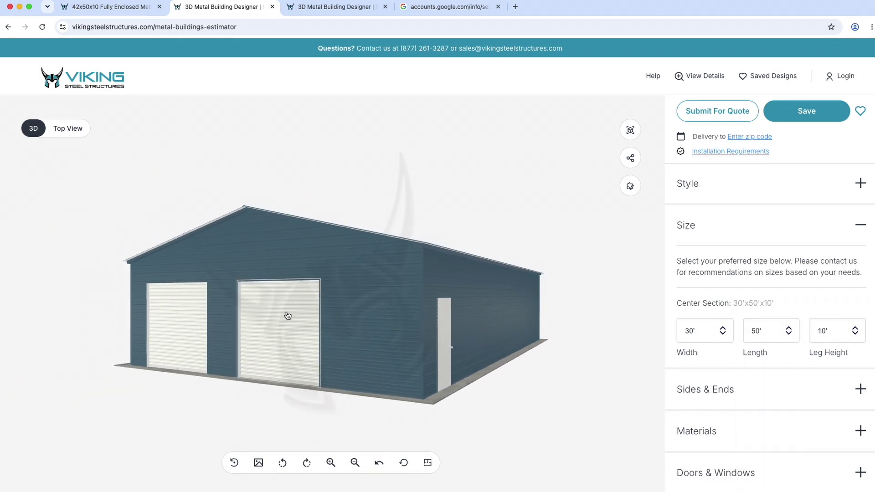
Step: Check the door specification in the product listing and change the left front-wall garage door to the 10'x9' size
{"action": "left_click", "coordinate": [129, 9]}
{"action": "scroll", "coordinate": [573, 394], "scroll_direction": "down", "scroll_amount": 1}
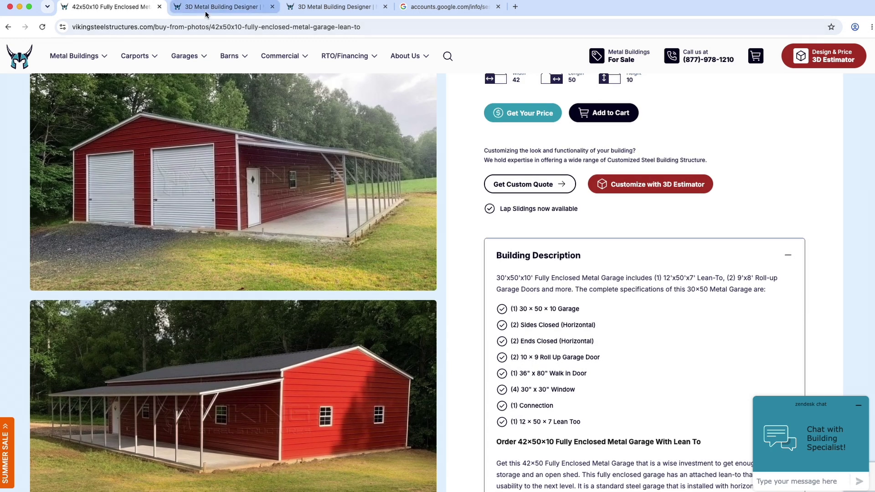
{"action": "left_click", "coordinate": [219, 6]}
{"action": "left_click", "coordinate": [179, 302]}
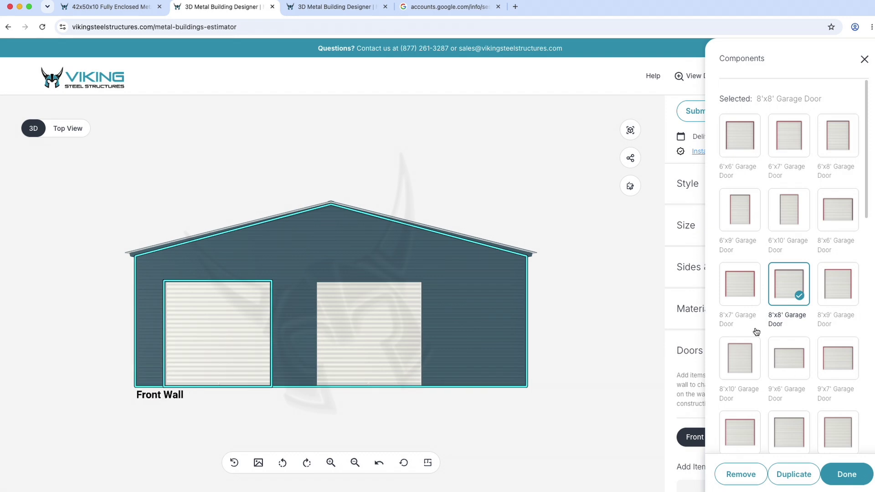
{"action": "scroll", "coordinate": [766, 343], "scroll_direction": "down", "scroll_amount": 5}
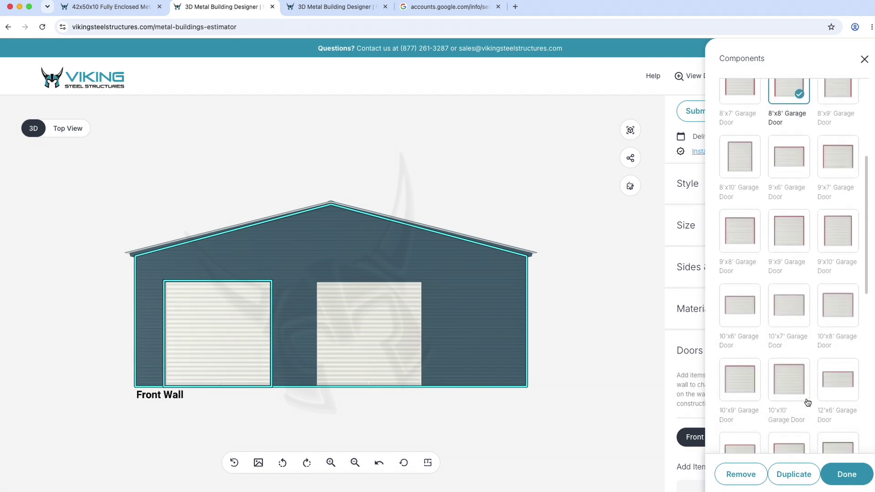
{"action": "scroll", "coordinate": [775, 387], "scroll_direction": "down", "scroll_amount": 1}
{"action": "left_click", "coordinate": [732, 351]}
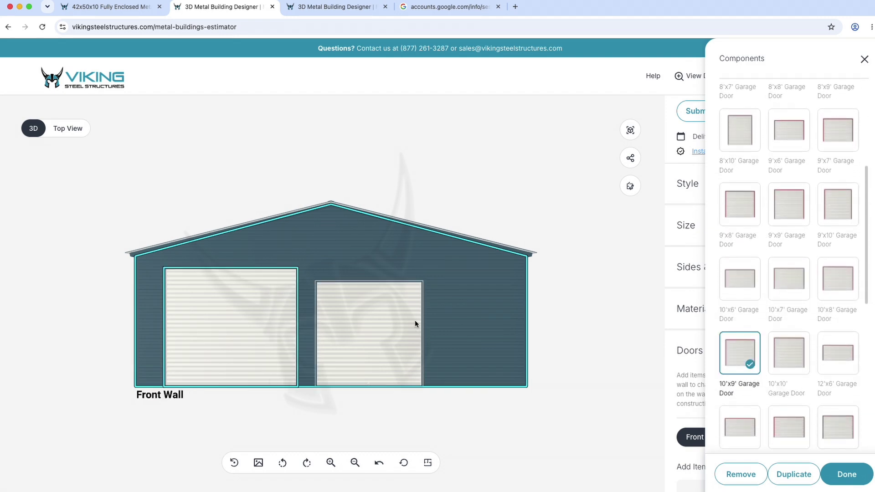
Step: Replace the 8'x8' front-wall garage door with a duplicate of the 10'x9' door and center both doors on the wall
{"action": "left_click", "coordinate": [362, 318]}
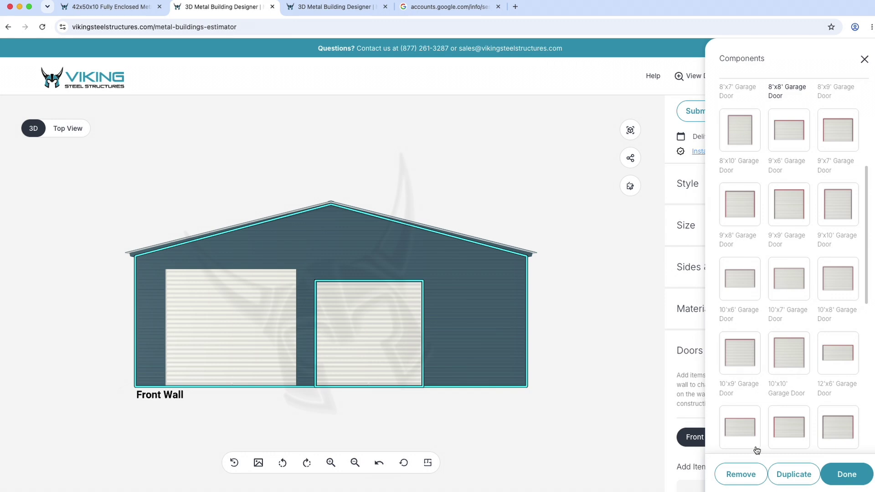
{"action": "left_click", "coordinate": [739, 474]}
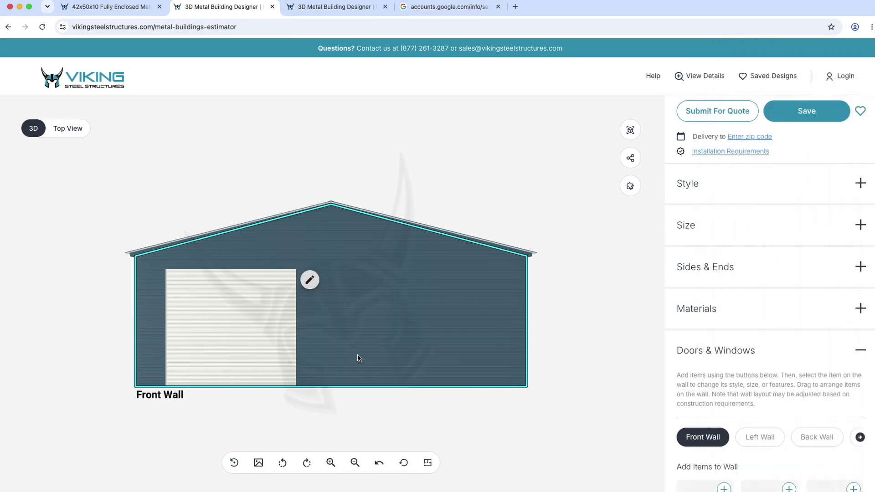
{"action": "left_click", "coordinate": [230, 328]}
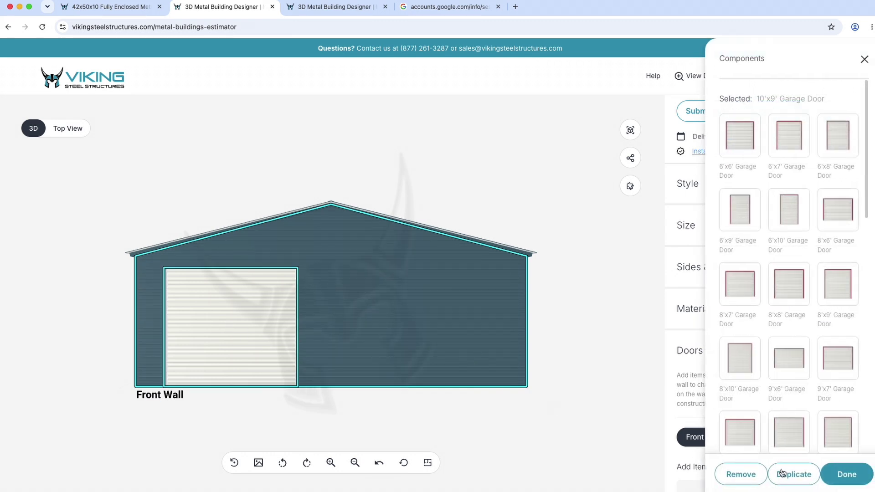
{"action": "left_click", "coordinate": [796, 475]}
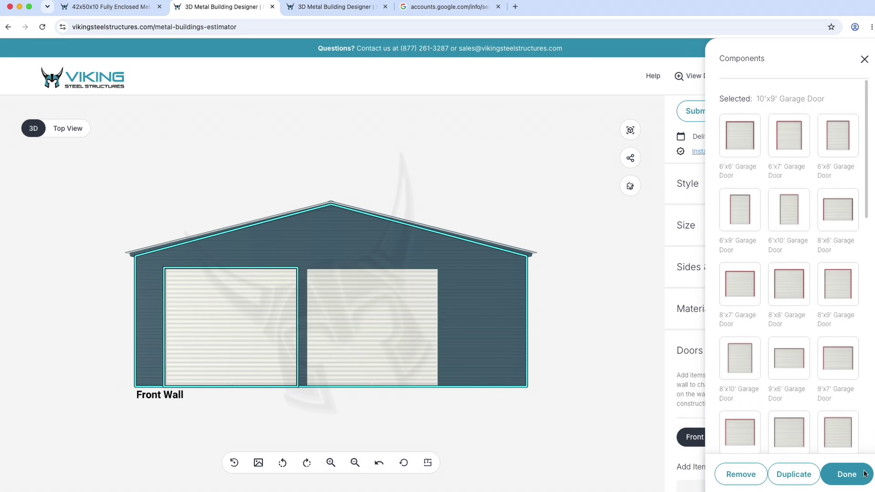
{"action": "left_click", "coordinate": [847, 474]}
{"action": "scroll", "coordinate": [771, 426], "scroll_direction": "down", "scroll_amount": 5}
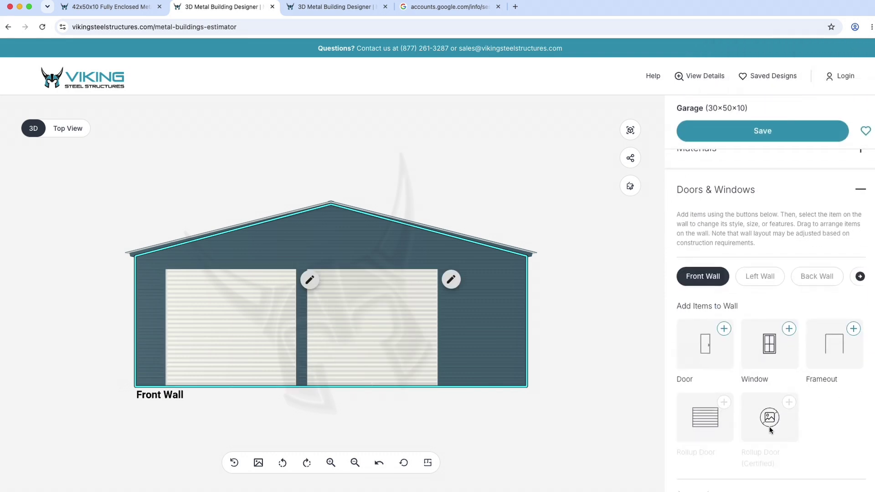
{"action": "left_click", "coordinate": [735, 450]}
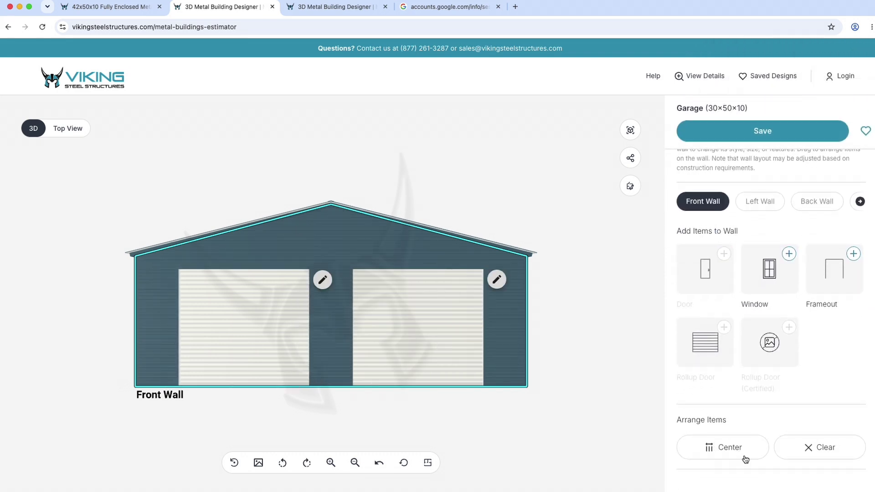
Step: Check the window specification in the product listing and add a 30W x 30H window to the right wall
{"action": "left_click_drag", "start_coordinate": [595, 390], "coordinate": [401, 388]}
{"action": "left_click_drag", "start_coordinate": [466, 377], "coordinate": [462, 406]}
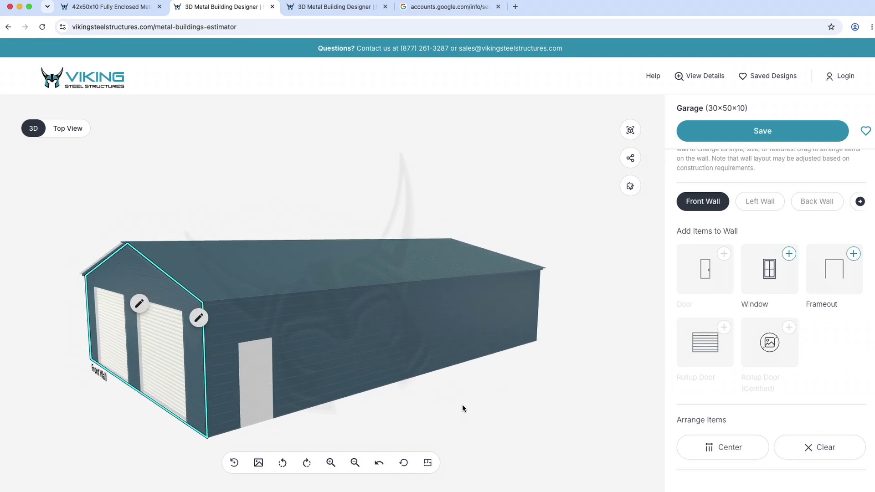
{"action": "left_click", "coordinate": [109, 6]}
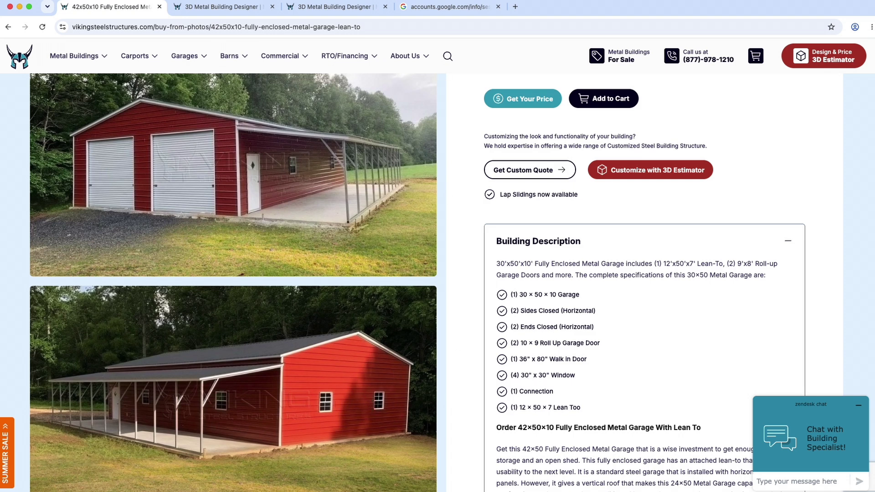
{"action": "left_click", "coordinate": [224, 7]}
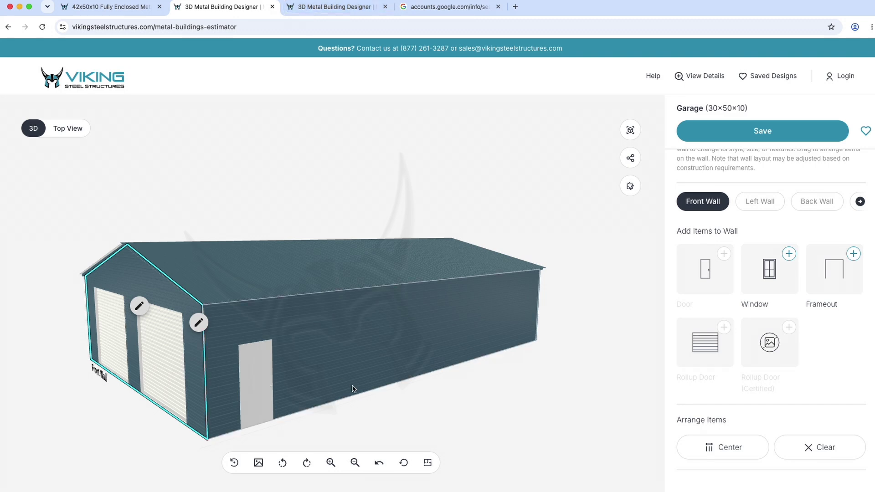
{"action": "left_click_drag", "start_coordinate": [391, 360], "coordinate": [250, 316]}
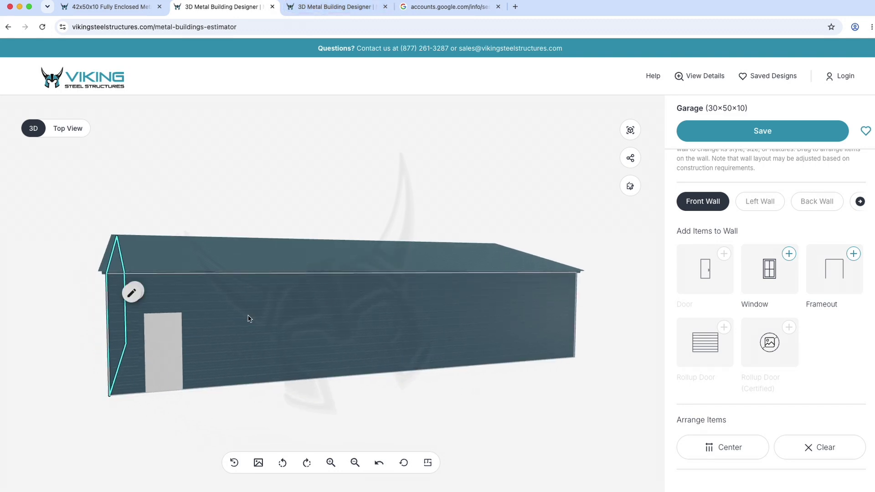
{"action": "left_click", "coordinate": [342, 309]}
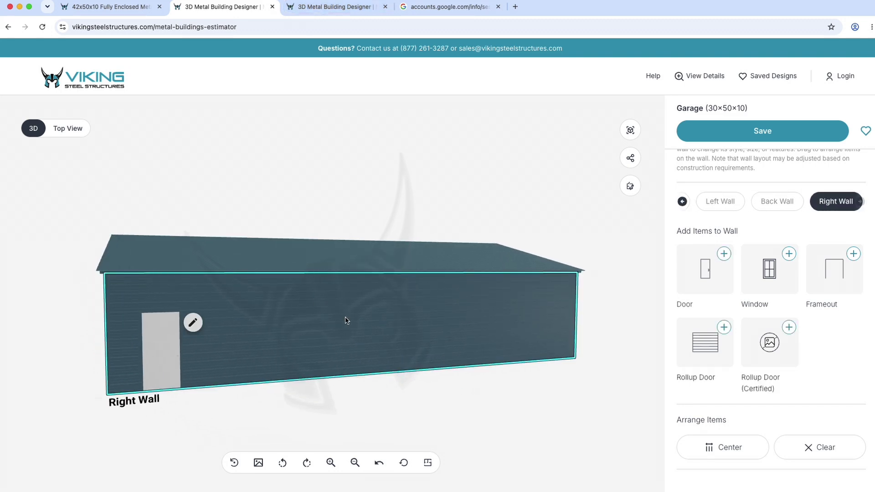
{"action": "left_click", "coordinate": [770, 271]}
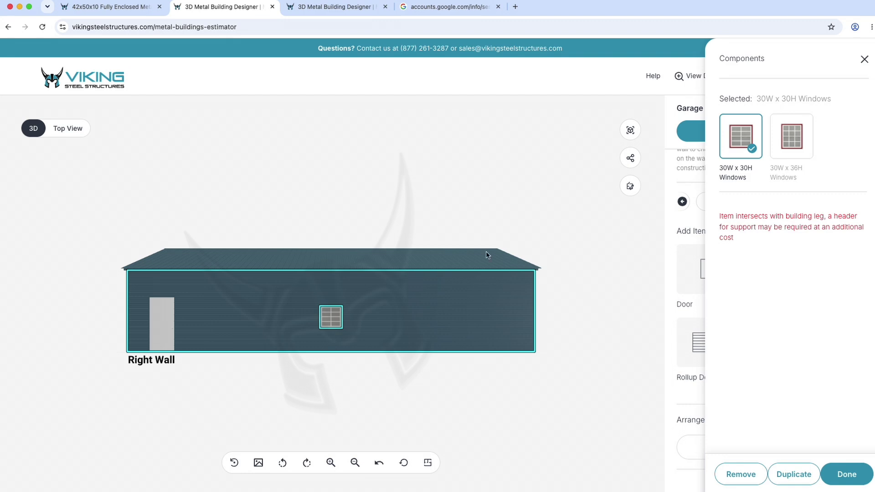
Step: Duplicate the right-wall window and space the two windows apart, one near the walk-in door and one toward the back end
{"action": "left_click", "coordinate": [803, 482]}
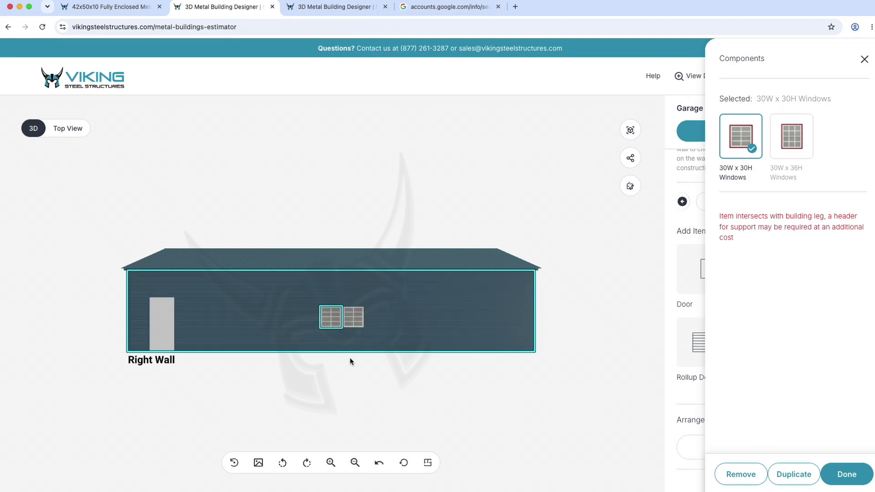
{"action": "left_click", "coordinate": [850, 483]}
{"action": "left_click_drag", "start_coordinate": [331, 316], "coordinate": [225, 301]}
{"action": "left_click_drag", "start_coordinate": [357, 322], "coordinate": [438, 309]}
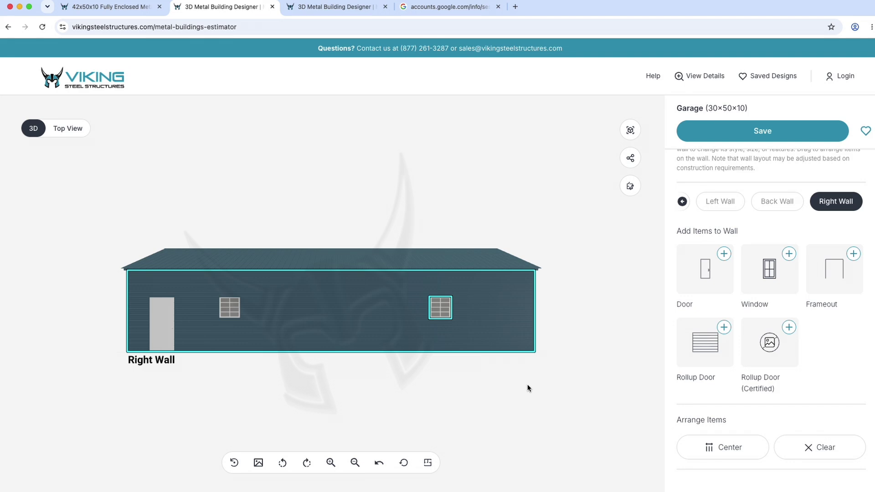
Step: Add a 30W x 30H window to the back wall
{"action": "left_click_drag", "start_coordinate": [528, 385], "coordinate": [371, 383]}
{"action": "left_click", "coordinate": [422, 301]}
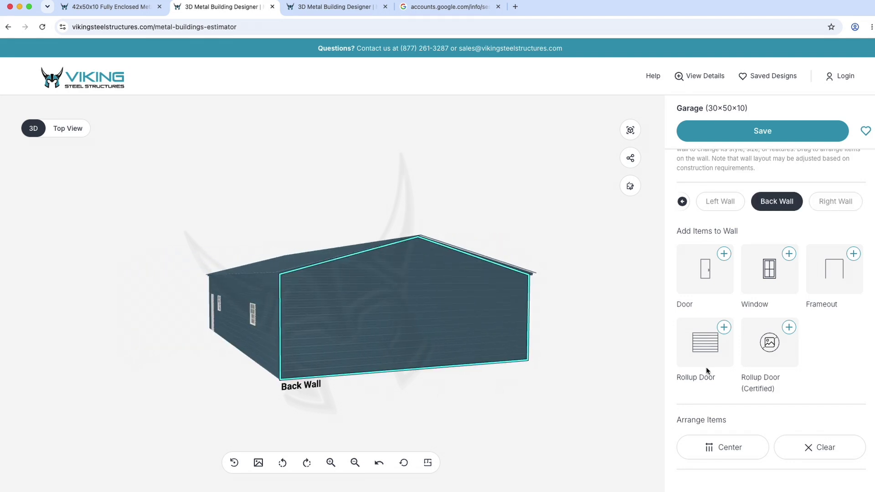
{"action": "left_click", "coordinate": [770, 280]}
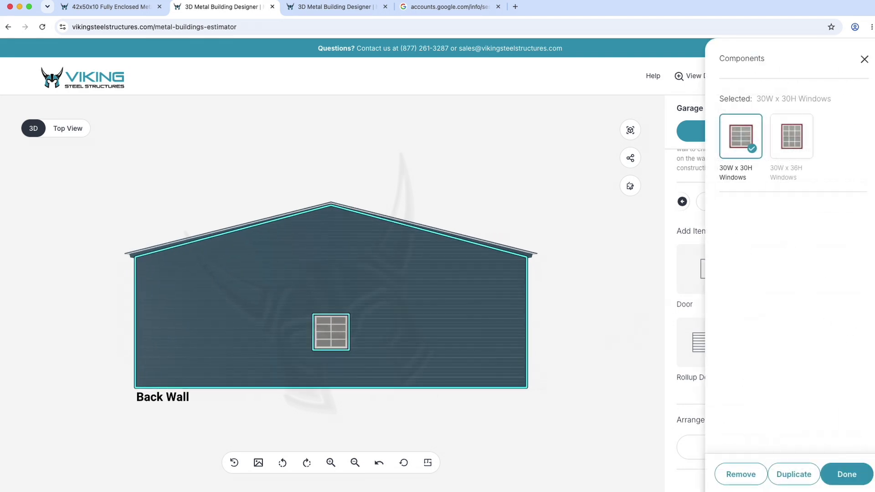
Step: Duplicate the back-wall window and place the two level with each other, each about 6' from its nearest side wall
{"action": "left_click", "coordinate": [786, 474]}
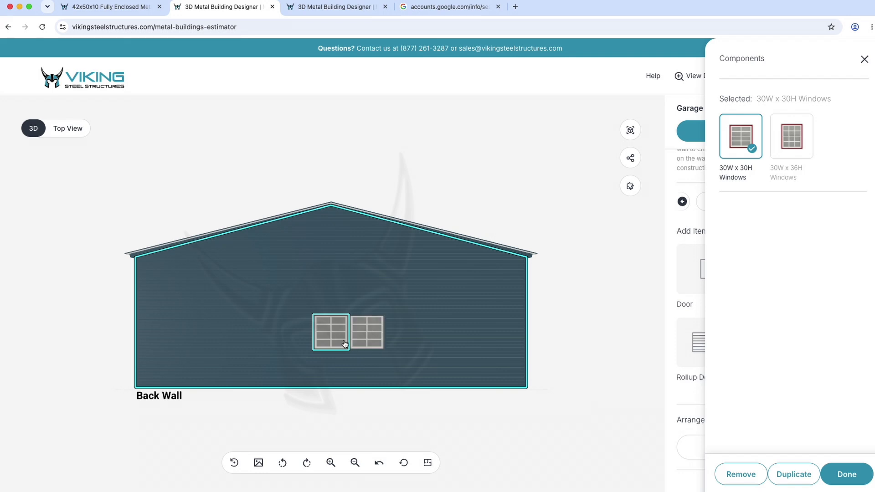
{"action": "left_click_drag", "start_coordinate": [324, 327], "coordinate": [235, 315]}
{"action": "left_click_drag", "start_coordinate": [367, 335], "coordinate": [431, 327]}
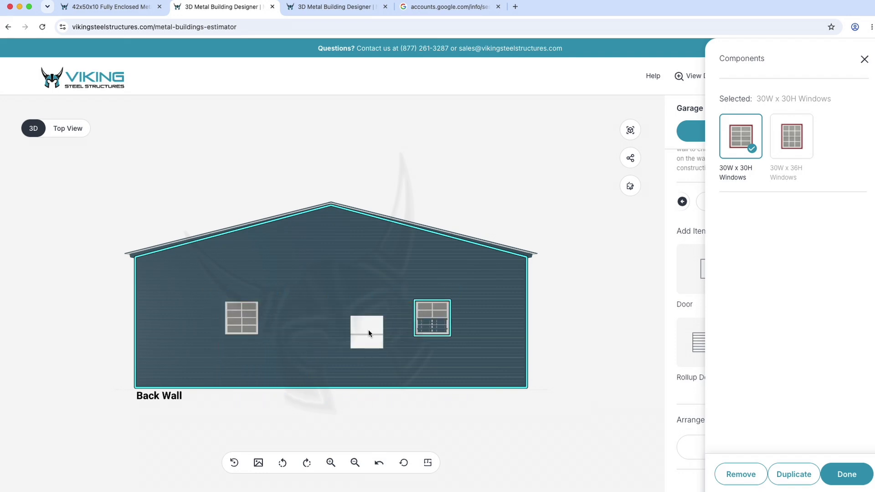
{"action": "left_click_drag", "start_coordinate": [235, 322], "coordinate": [224, 323]}
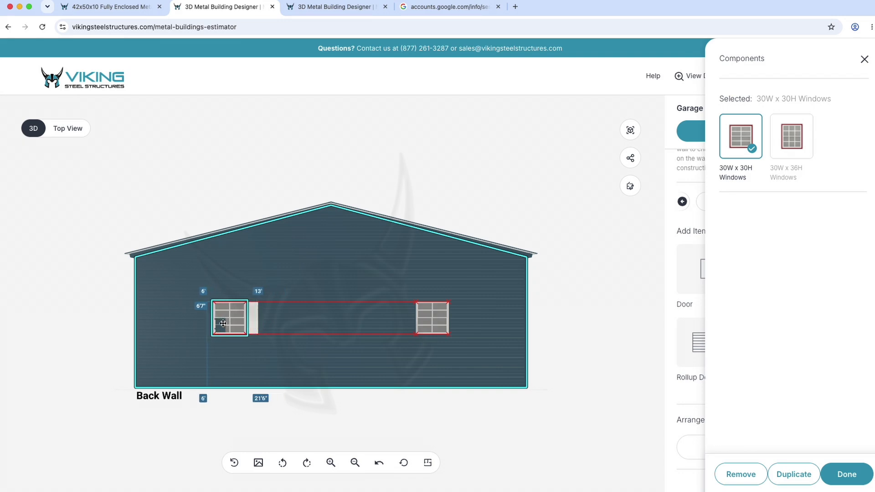
{"action": "left_click", "coordinate": [439, 322]}
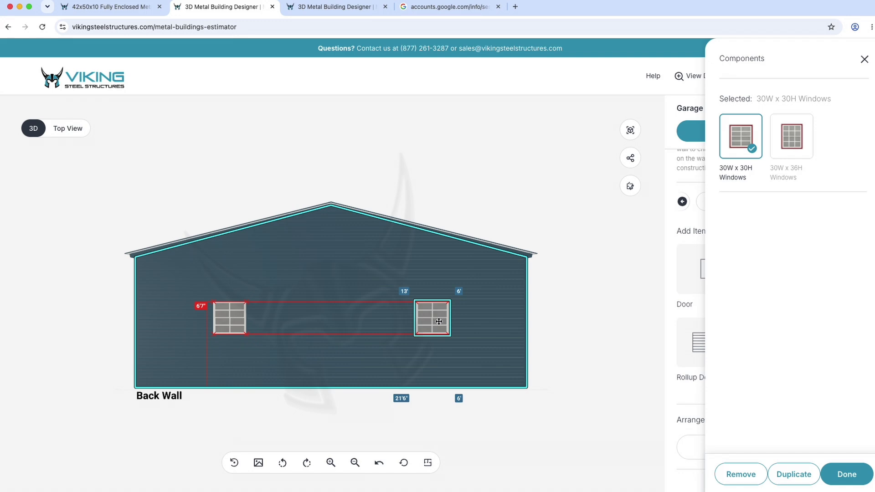
{"action": "left_click", "coordinate": [231, 322]}
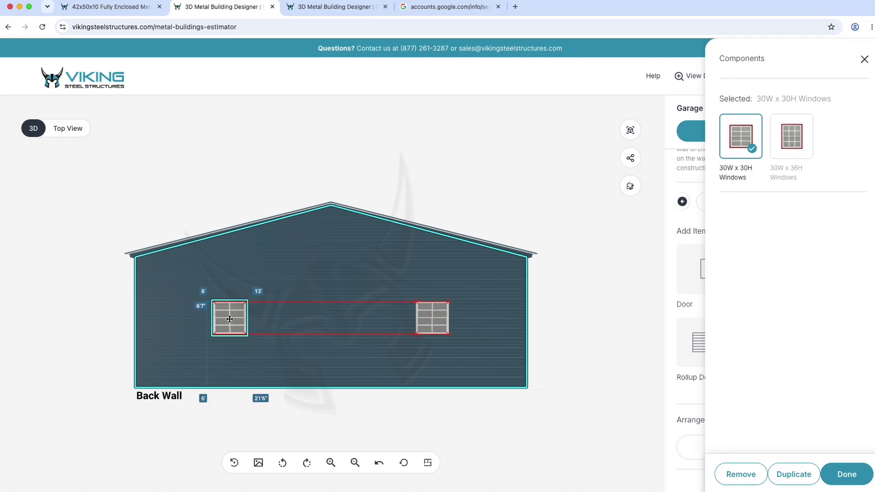
{"action": "left_click_drag", "start_coordinate": [265, 412], "coordinate": [453, 409]}
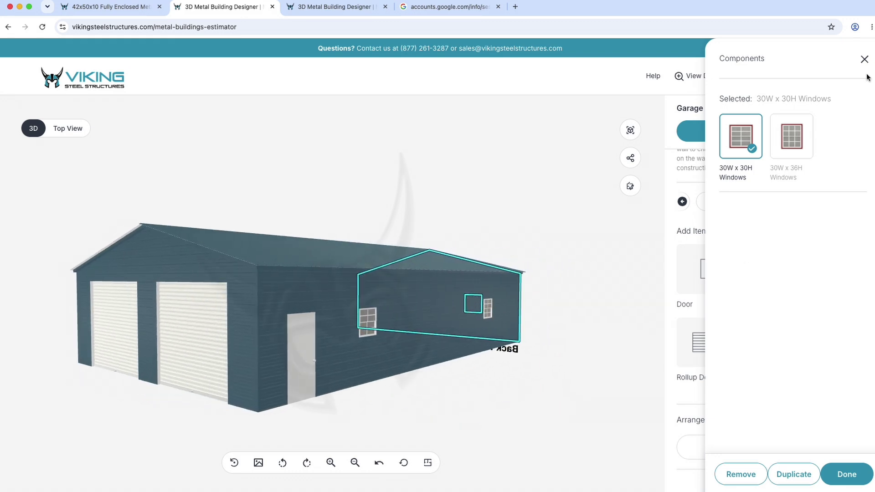
{"action": "left_click", "coordinate": [864, 60]}
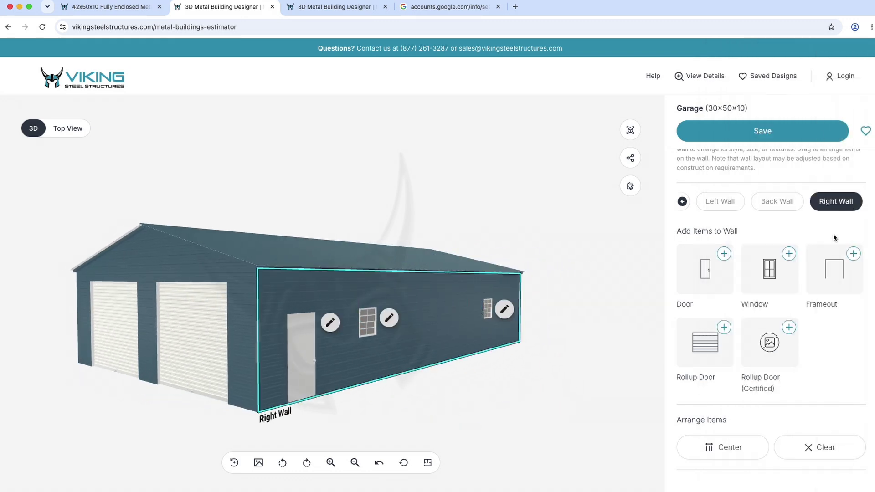
{"action": "scroll", "coordinate": [848, 210], "scroll_direction": "up", "scroll_amount": 2}
{"action": "left_click", "coordinate": [863, 178]}
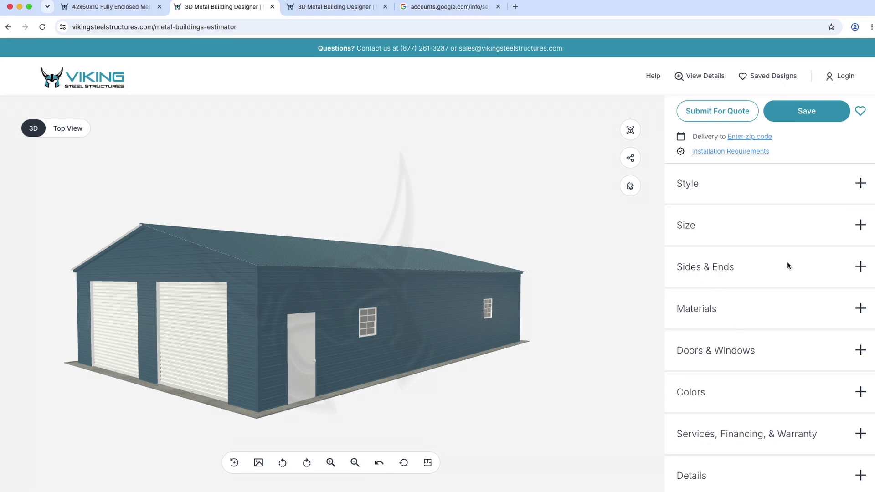
Step: Add an Open Lean to the right side of the garage
{"action": "left_click", "coordinate": [746, 268]}
{"action": "double_click", "coordinate": [750, 266]}
{"action": "scroll", "coordinate": [738, 306], "scroll_direction": "down", "scroll_amount": 1}
{"action": "left_click", "coordinate": [829, 293]}
{"action": "scroll", "coordinate": [798, 336], "scroll_direction": "down", "scroll_amount": 7}
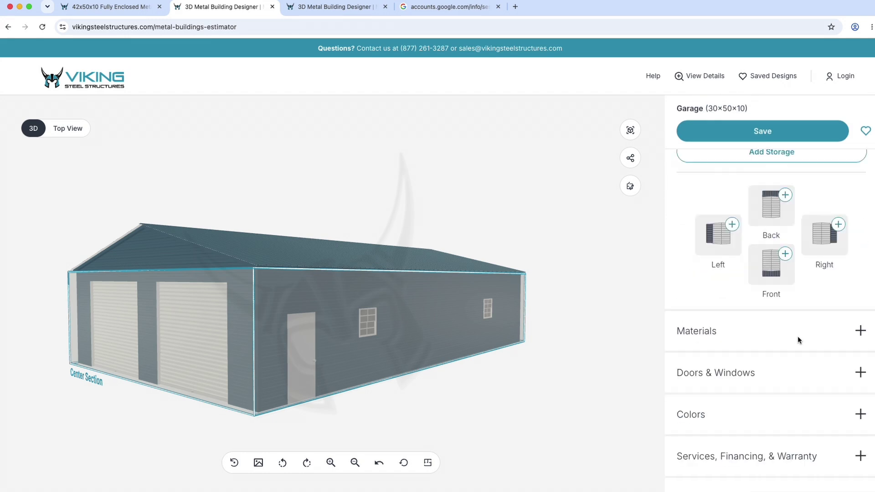
{"action": "left_click_drag", "start_coordinate": [216, 304], "coordinate": [461, 302]}
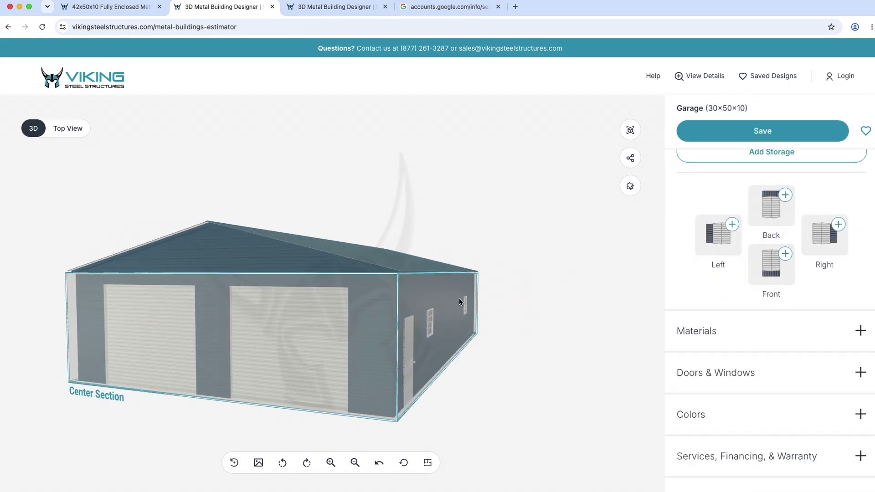
{"action": "left_click", "coordinate": [820, 234]}
{"action": "left_click", "coordinate": [785, 119]}
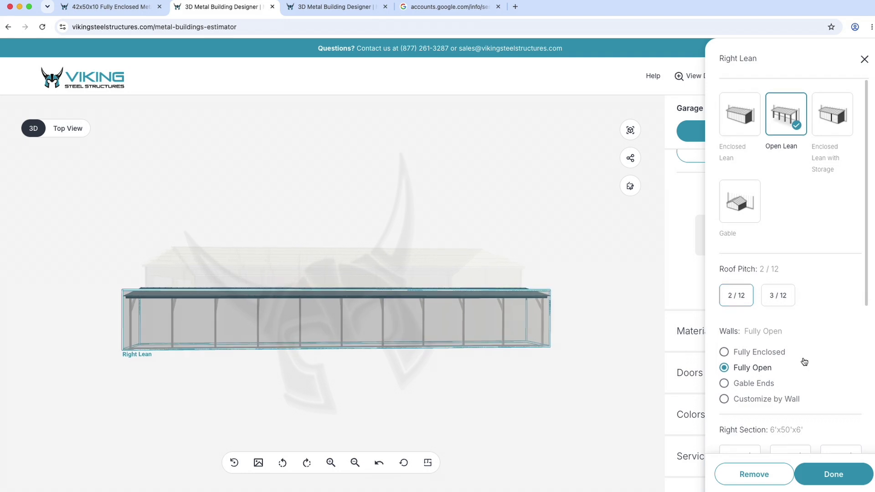
Step: Set the right lean's width to 12' and leg height to 7', and finish editing it
{"action": "scroll", "coordinate": [797, 355], "scroll_direction": "down", "scroll_amount": 3}
{"action": "left_click", "coordinate": [742, 290]}
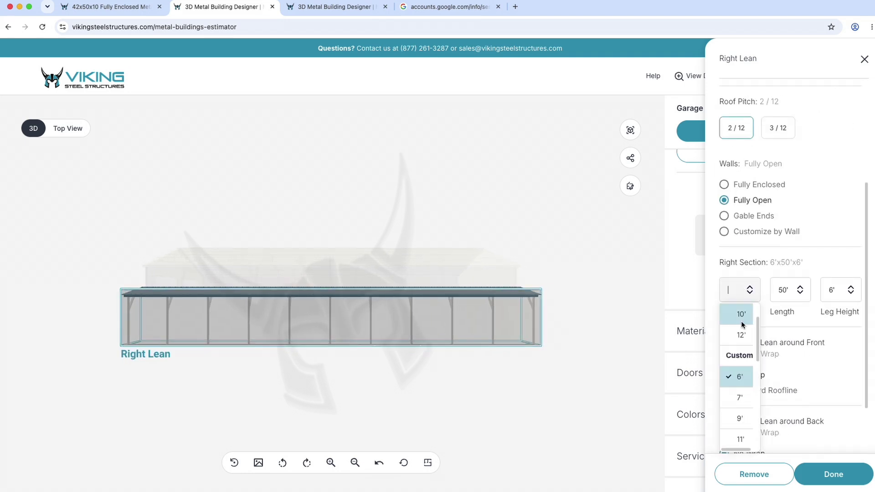
{"action": "left_click", "coordinate": [737, 336]}
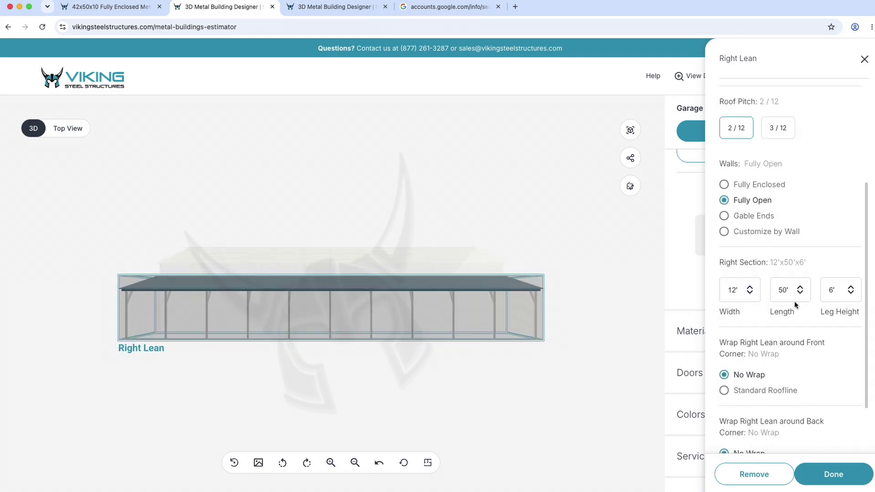
{"action": "left_click", "coordinate": [846, 290]}
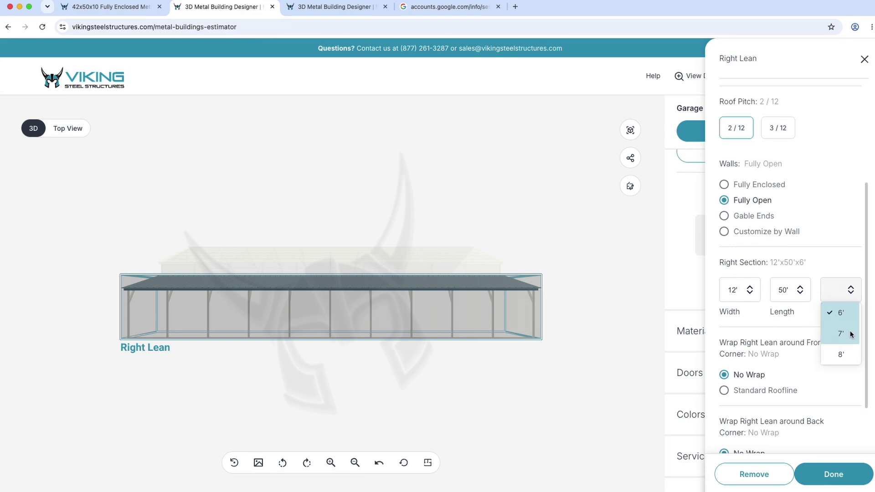
{"action": "left_click", "coordinate": [841, 334]}
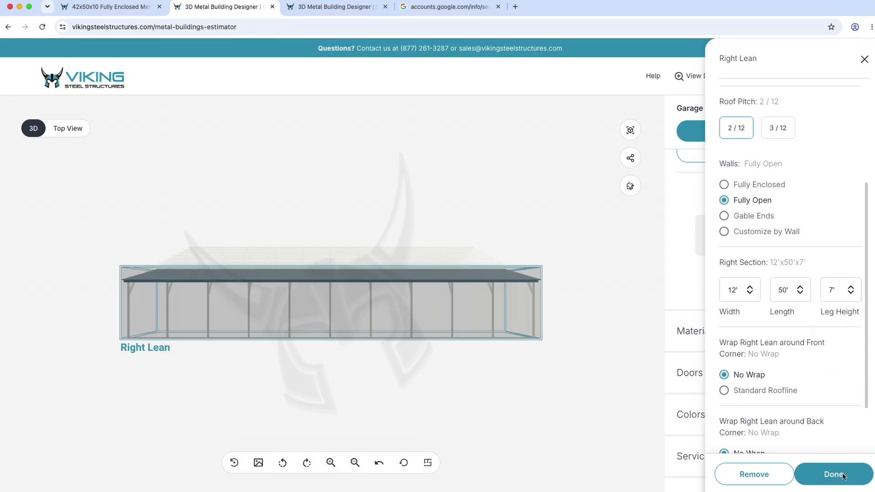
{"action": "scroll", "coordinate": [793, 331], "scroll_direction": "down", "scroll_amount": 3}
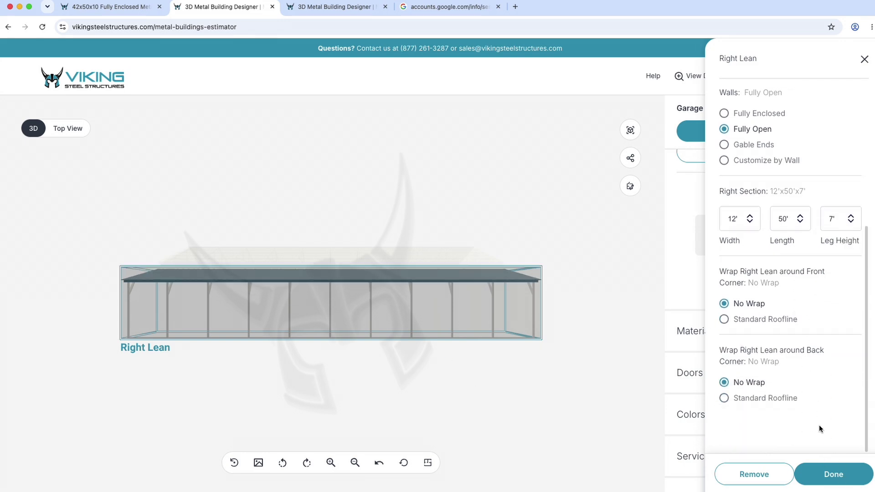
{"action": "left_click", "coordinate": [834, 474]}
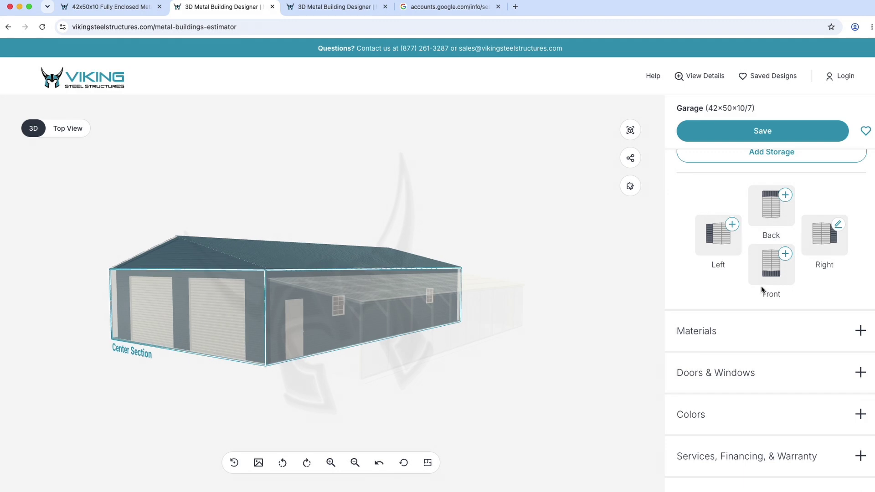
{"action": "left_click", "coordinate": [861, 297]}
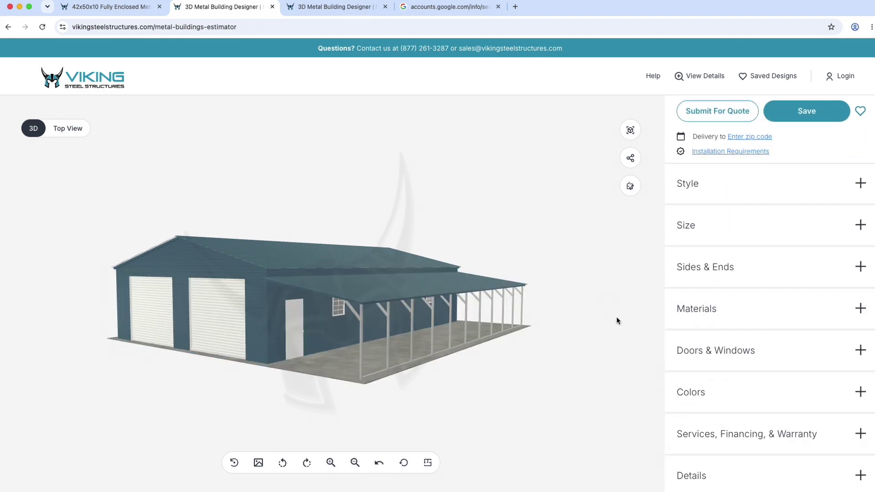
Step: Change the roof color to Q Gray and the trim color to white
{"action": "left_click_drag", "start_coordinate": [486, 389], "coordinate": [588, 393]}
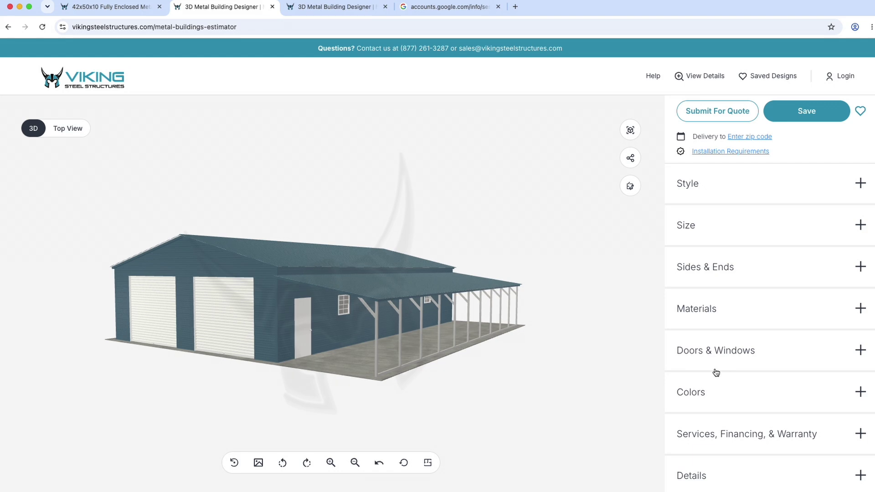
{"action": "left_click", "coordinate": [731, 388]}
{"action": "scroll", "coordinate": [752, 379], "scroll_direction": "down", "scroll_amount": 3}
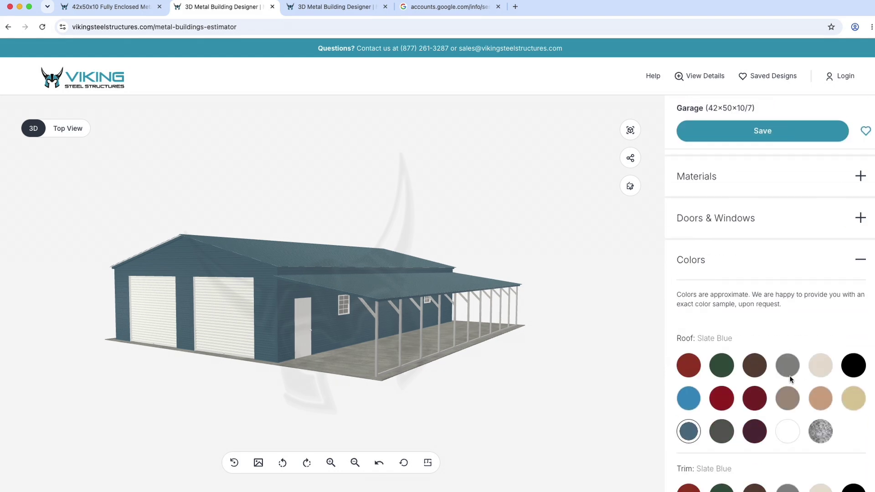
{"action": "left_click", "coordinate": [719, 430]}
{"action": "scroll", "coordinate": [720, 424], "scroll_direction": "down", "scroll_amount": 2}
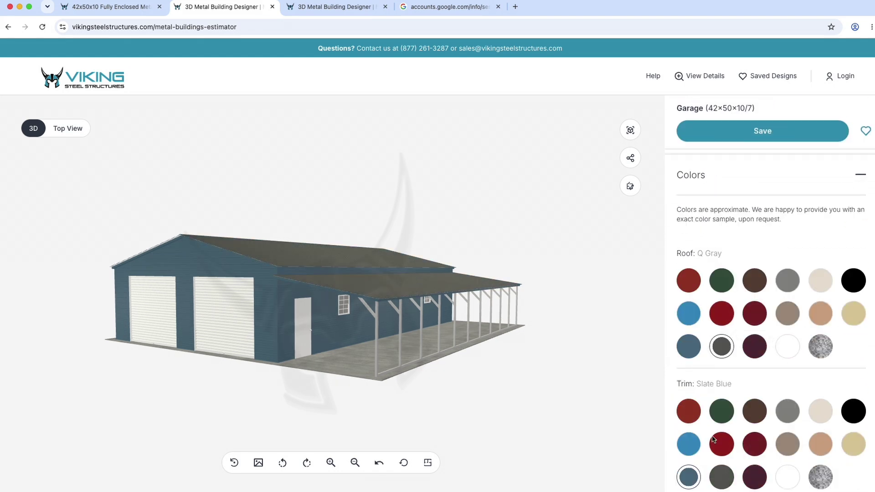
{"action": "scroll", "coordinate": [683, 415], "scroll_direction": "down", "scroll_amount": 2}
{"action": "left_click", "coordinate": [787, 415]}
Step: Set both the gable end wall and side wall colors to Barn red
{"action": "scroll", "coordinate": [771, 410], "scroll_direction": "down", "scroll_amount": 2}
{"action": "scroll", "coordinate": [762, 406], "scroll_direction": "down", "scroll_amount": 5}
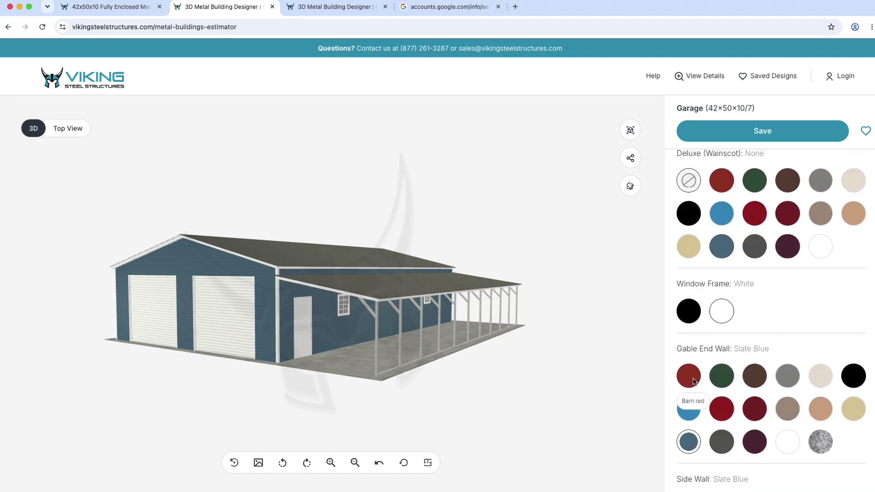
{"action": "left_click", "coordinate": [689, 377]}
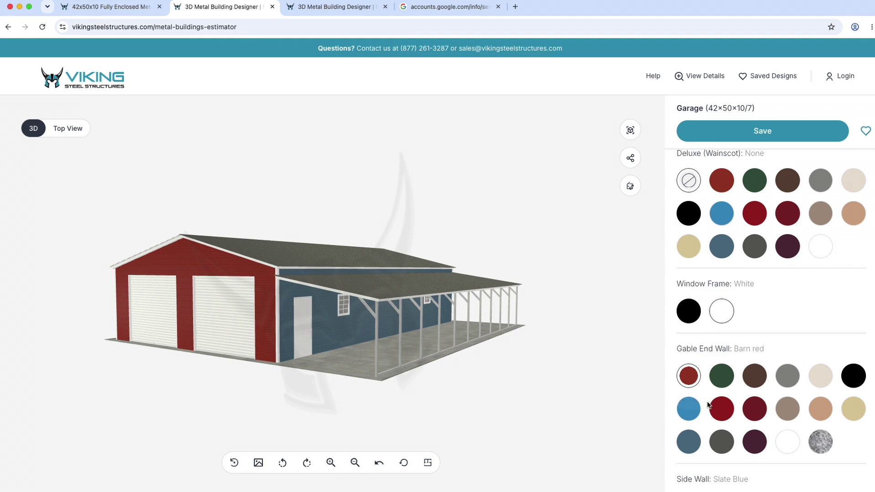
{"action": "scroll", "coordinate": [703, 395], "scroll_direction": "down", "scroll_amount": 2}
{"action": "left_click", "coordinate": [689, 417]}
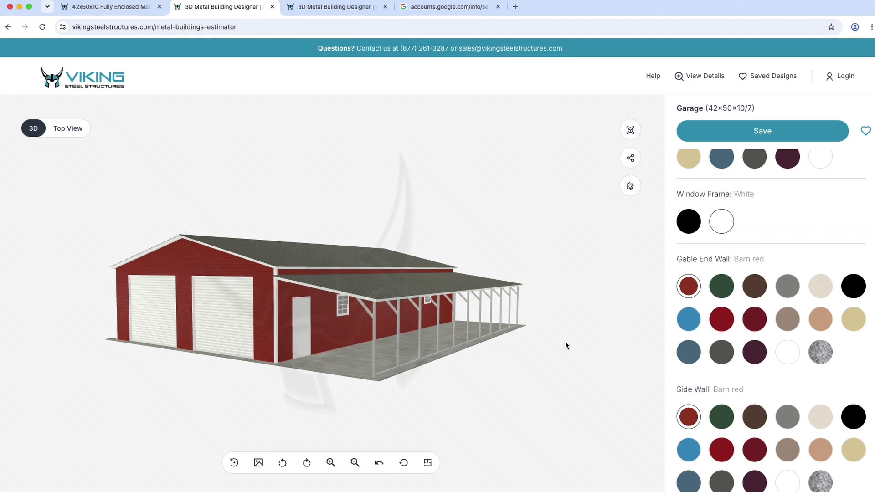
{"action": "left_click_drag", "start_coordinate": [584, 363], "coordinate": [611, 339]}
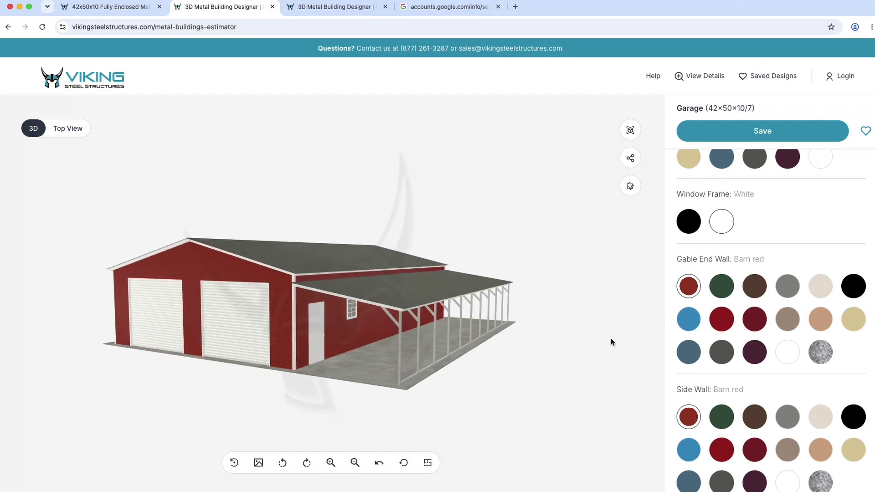
Step: Open the form for saving the design and review its contact fields, notes and contact preferences
{"action": "left_click", "coordinate": [749, 132]}
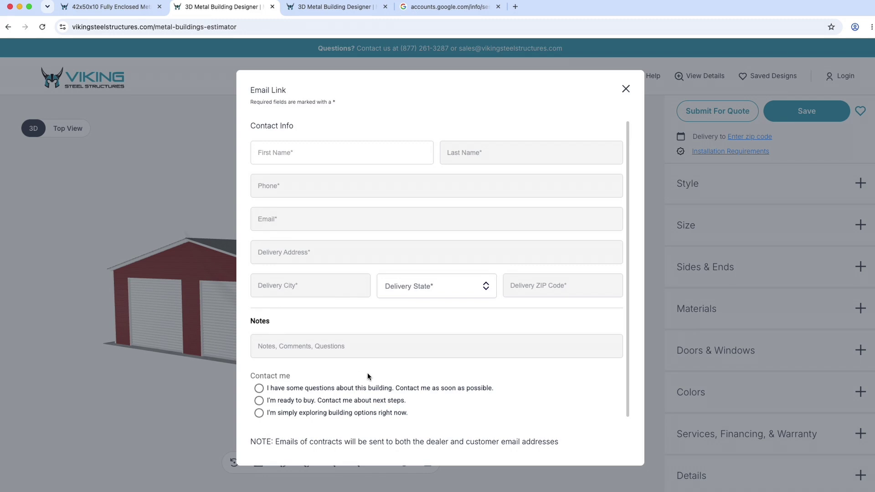
{"action": "scroll", "coordinate": [270, 350], "scroll_direction": "down", "scroll_amount": 1}
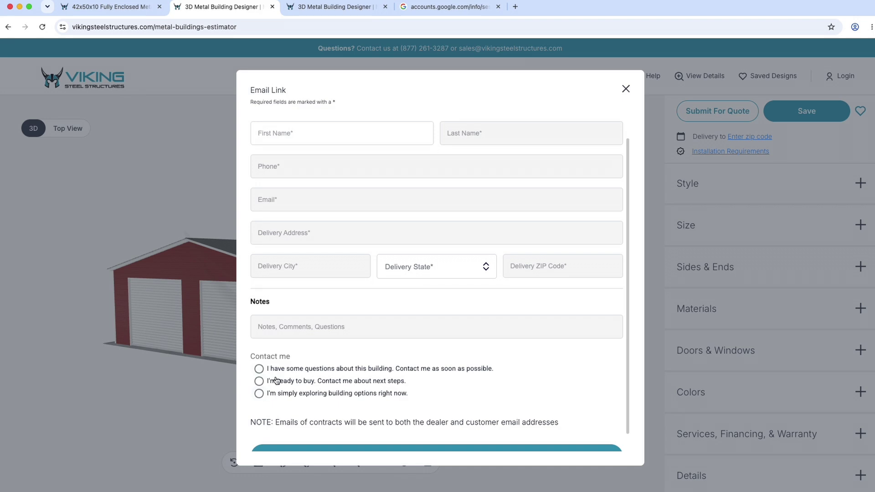
{"action": "scroll", "coordinate": [320, 374], "scroll_direction": "down", "scroll_amount": 1}
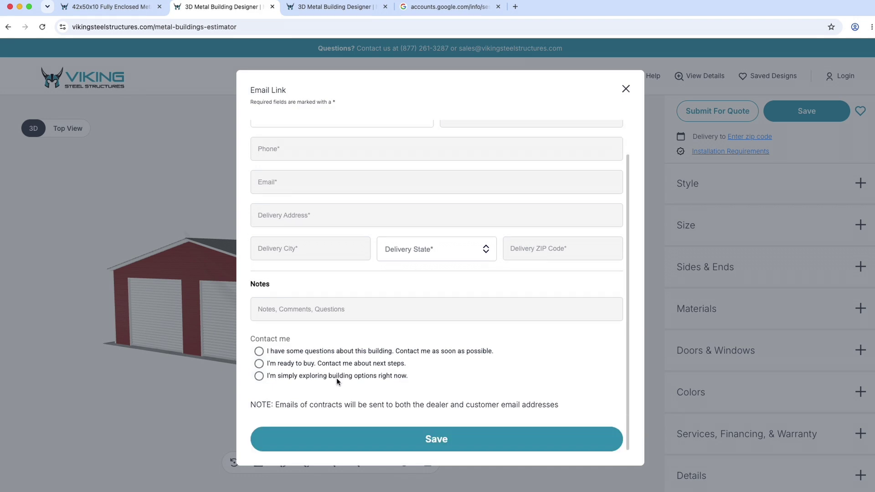